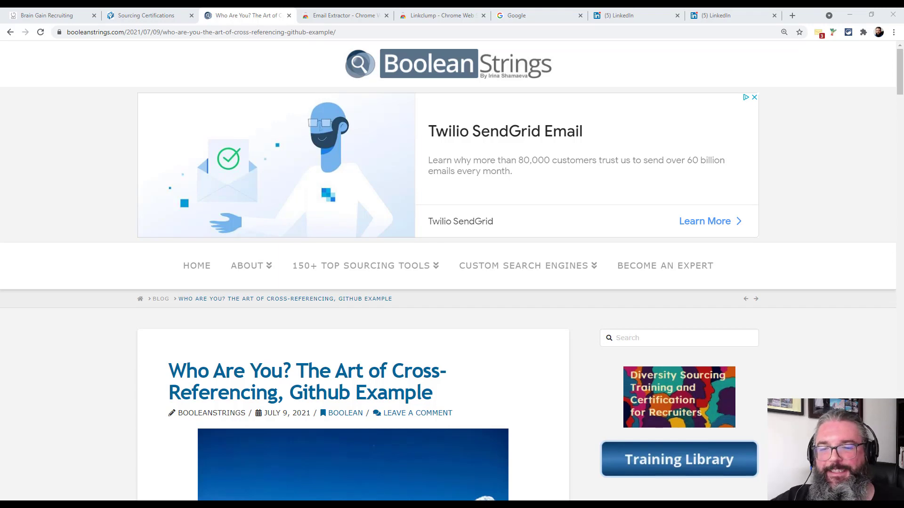
# Glance at the Brain Gain Recruiting and Sourcing Certifications tabs, then read down the cross-referencing GitHub article.
pyautogui.click(61, 15)
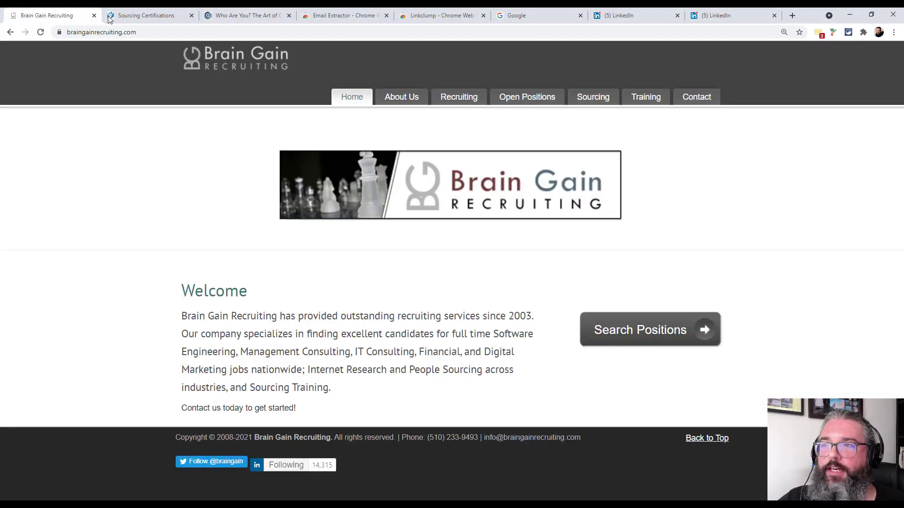
pyautogui.click(136, 19)
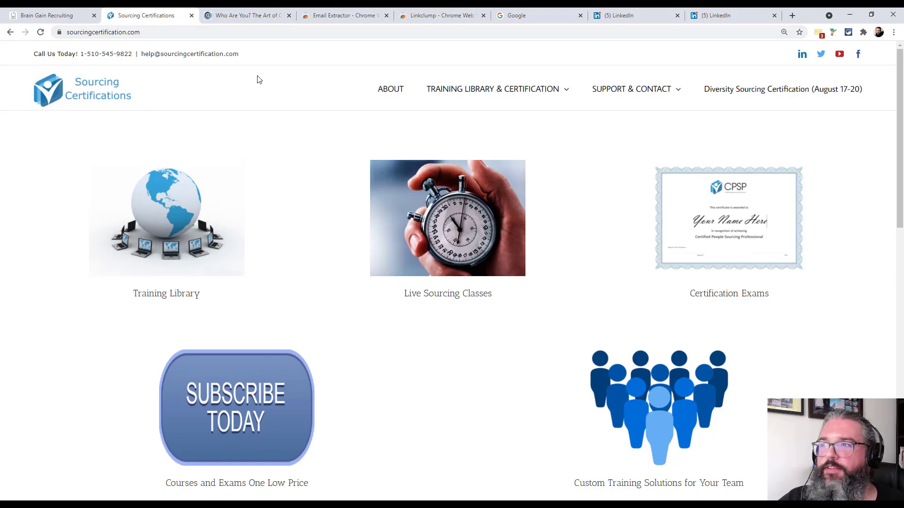
pyautogui.click(240, 16)
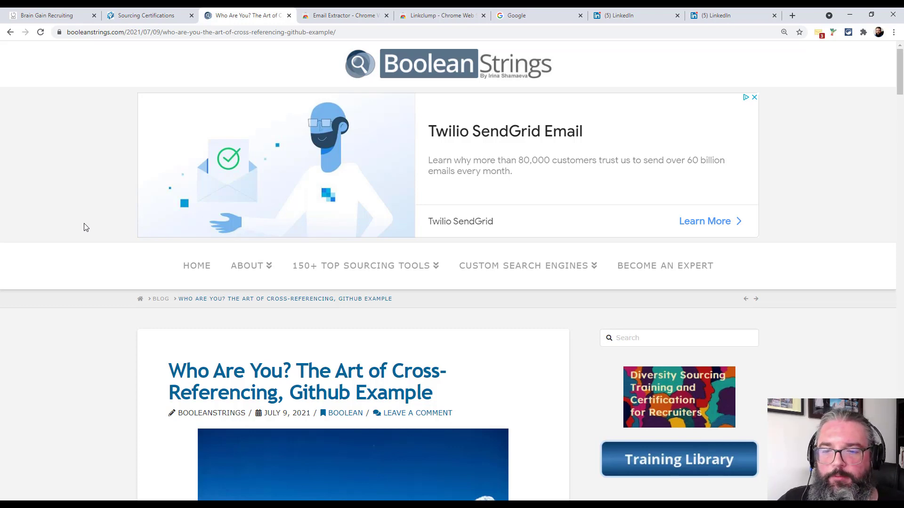
pyautogui.scroll(-2, 98, 226)
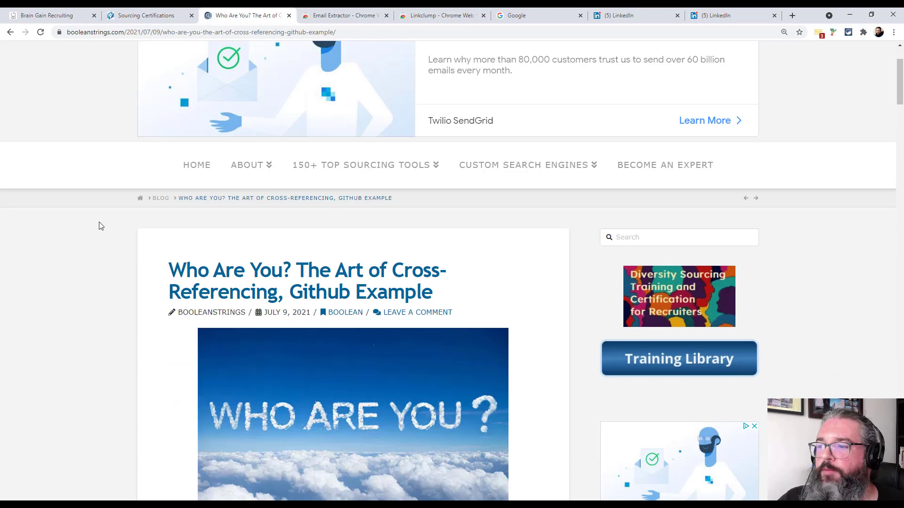
pyautogui.scroll(-4, 121, 238)
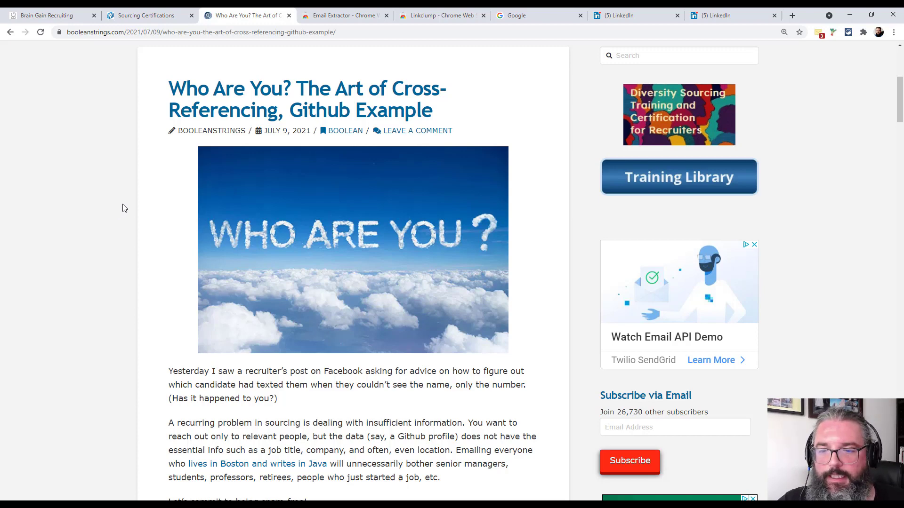
pyautogui.scroll(-2, 124, 207)
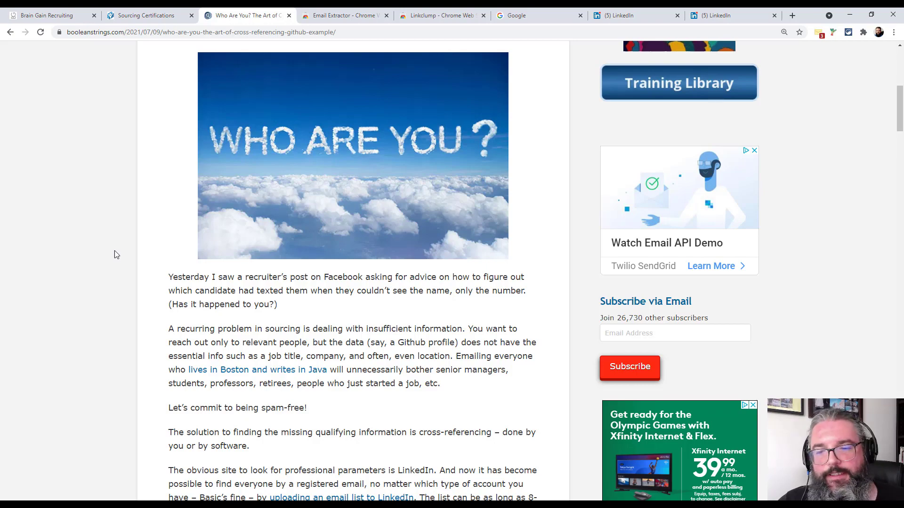
pyautogui.scroll(-2, 116, 254)
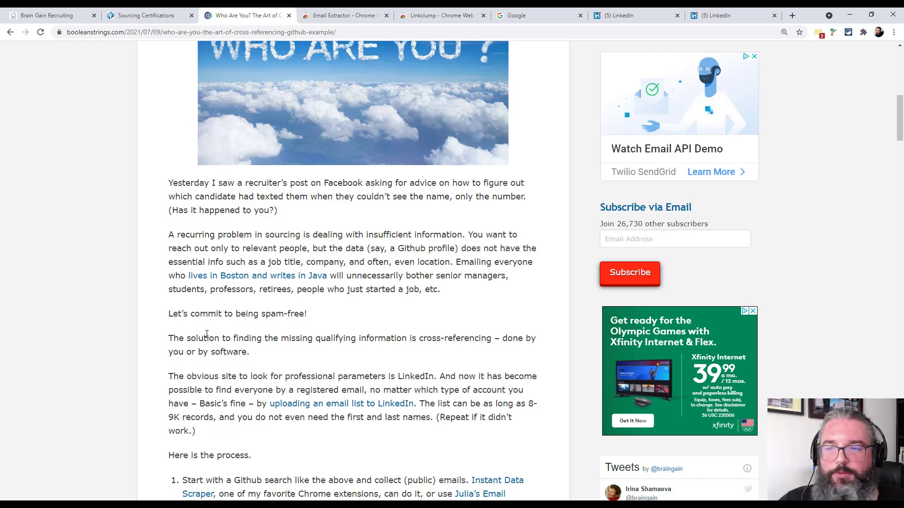
# Look over the Linkclump and Email Extractor store listings, then return to the Google tab with the authors query.
pyautogui.click(538, 19)
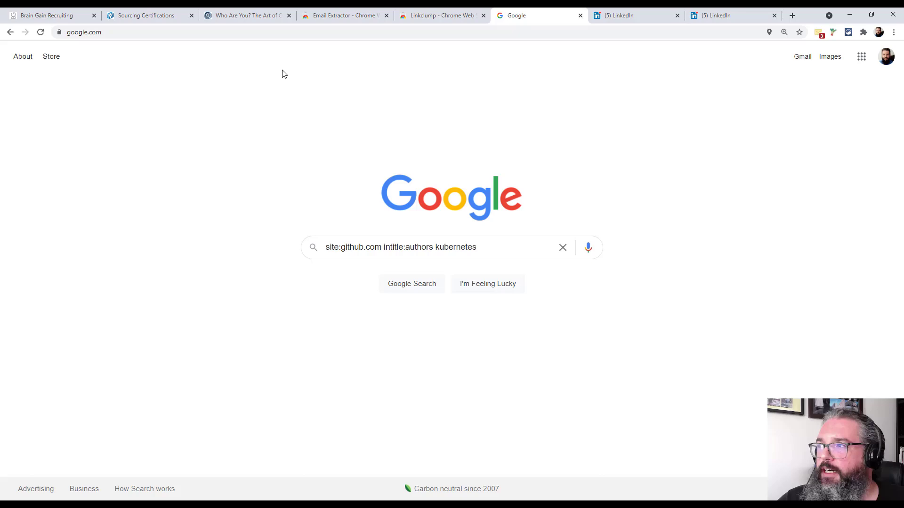
pyautogui.click(443, 18)
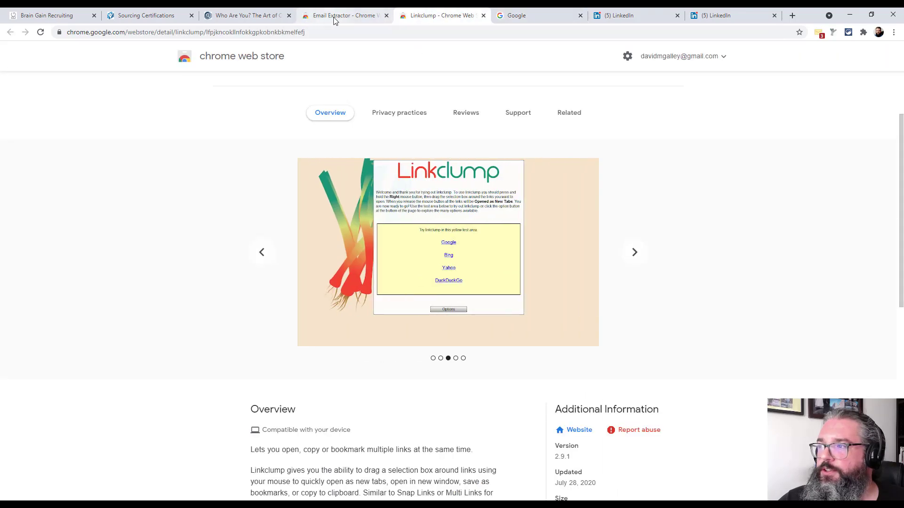
pyautogui.click(334, 20)
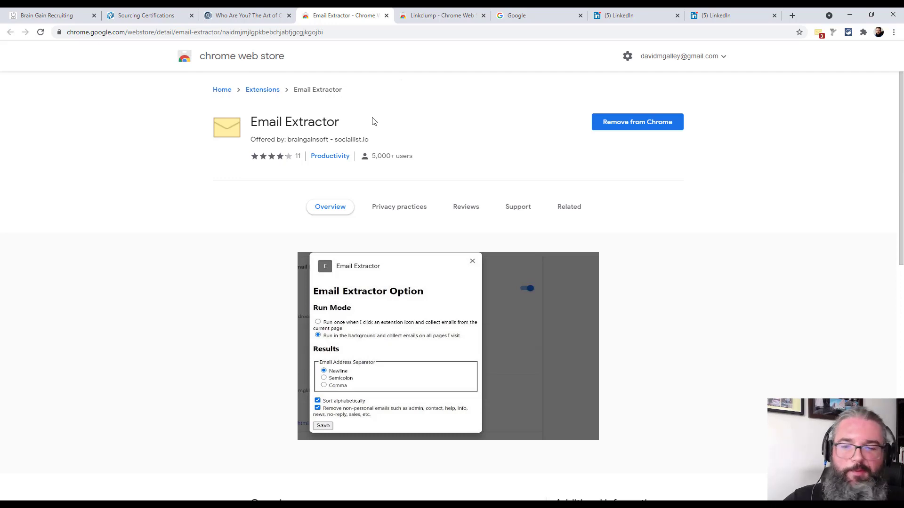
pyautogui.click(454, 18)
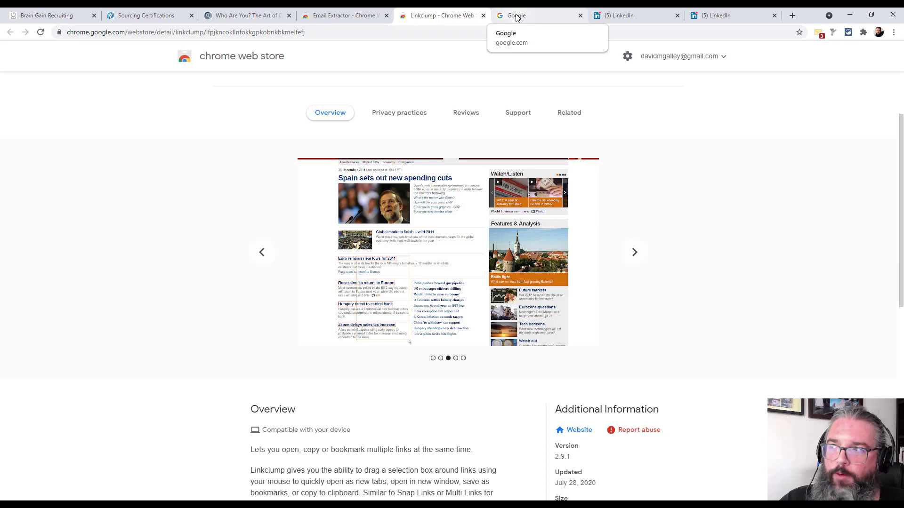
pyautogui.click(516, 16)
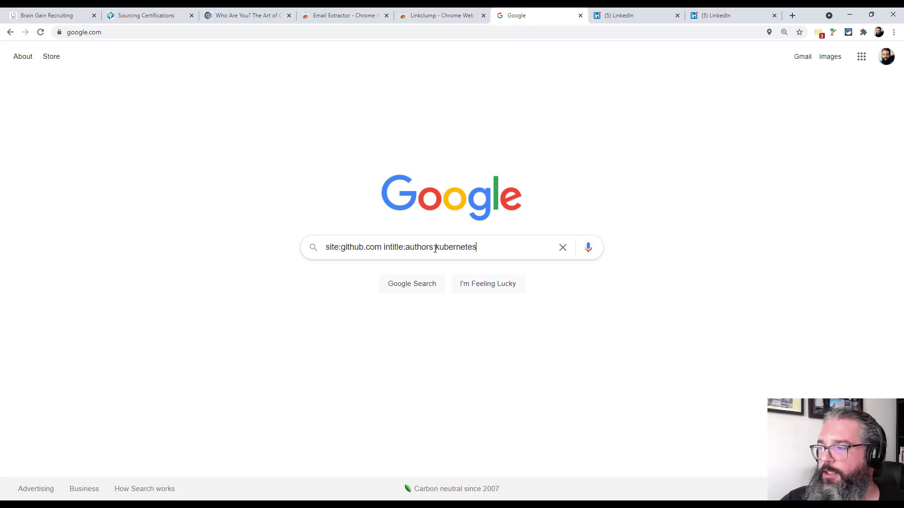
# Run the Google search 'site:github.com intitle:authors kubernetes'.
pyautogui.moveTo(436, 247); pyautogui.dragTo(484, 247)
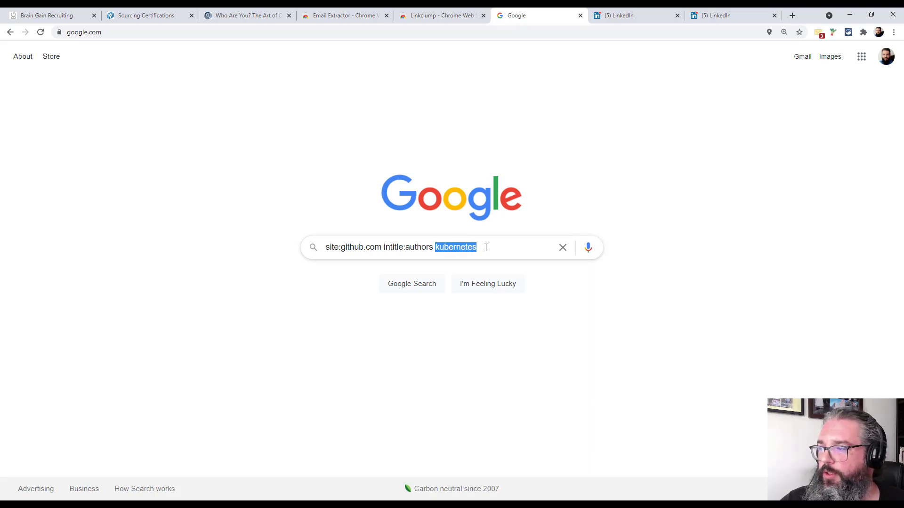
pyautogui.click(487, 248)
pyautogui.press('Return')
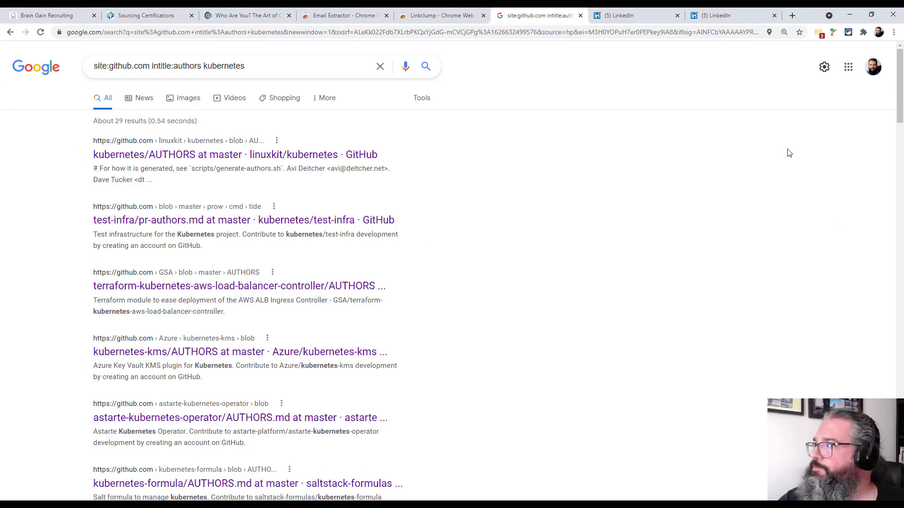
# Start Email Extractor collecting, then close the LinkedIn, recruiting-site, article and Web Store tabs.
pyautogui.click(820, 37)
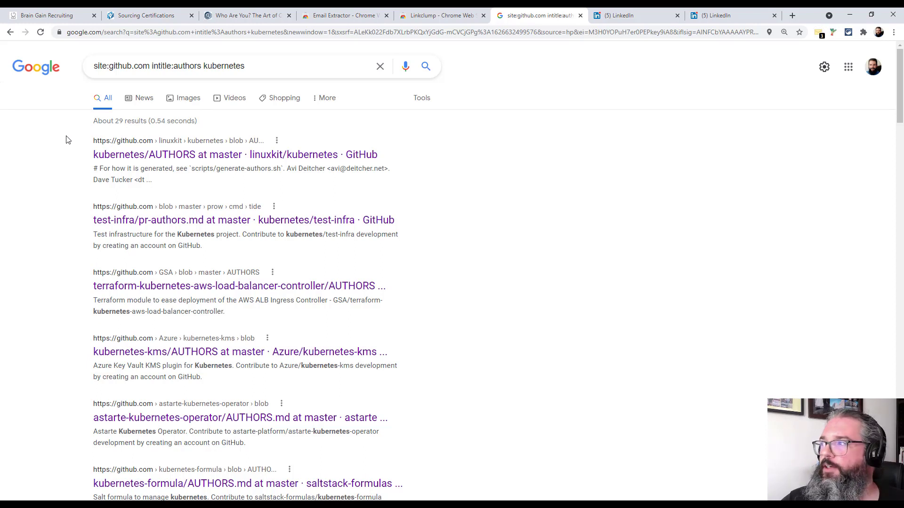
pyautogui.click(678, 16)
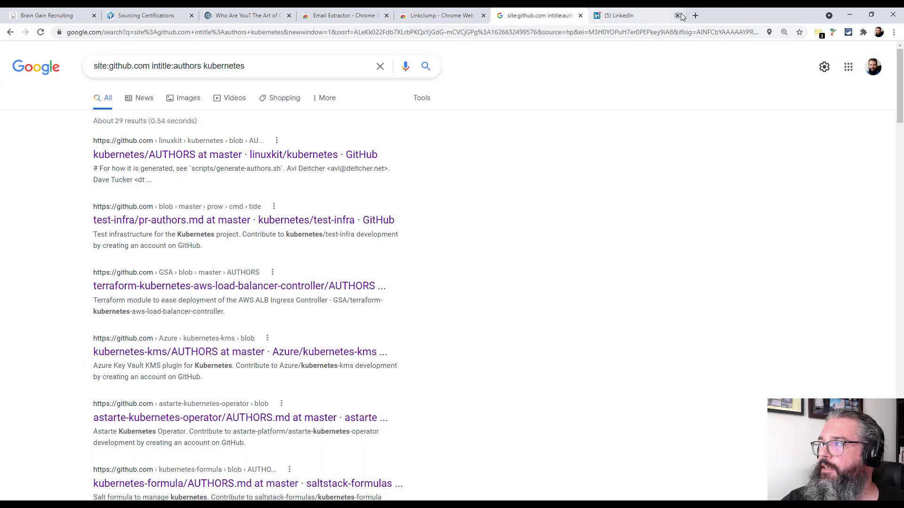
pyautogui.click(678, 15)
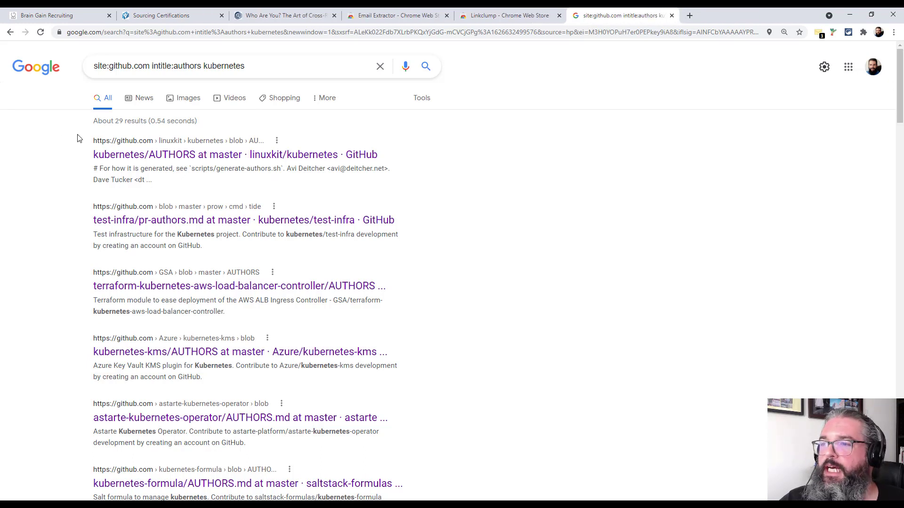
pyautogui.click(110, 16)
pyautogui.click(109, 16)
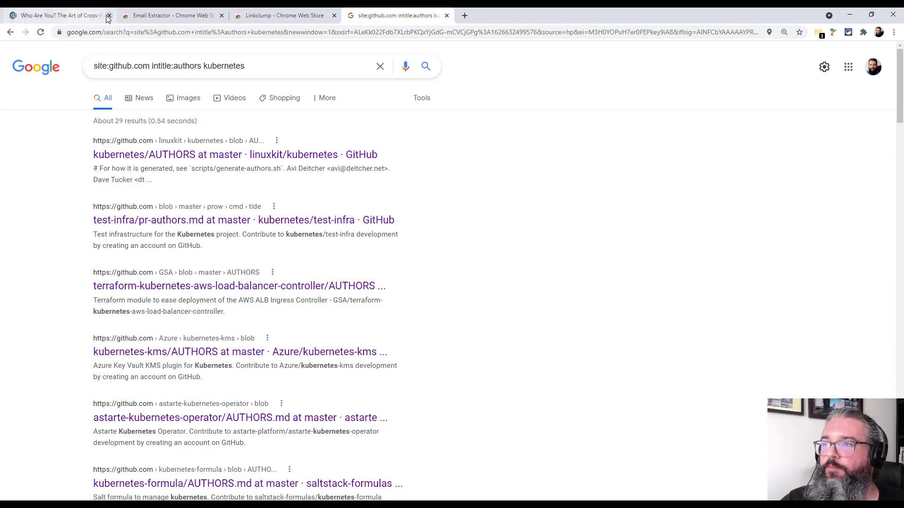
pyautogui.click(108, 16)
pyautogui.click(109, 16)
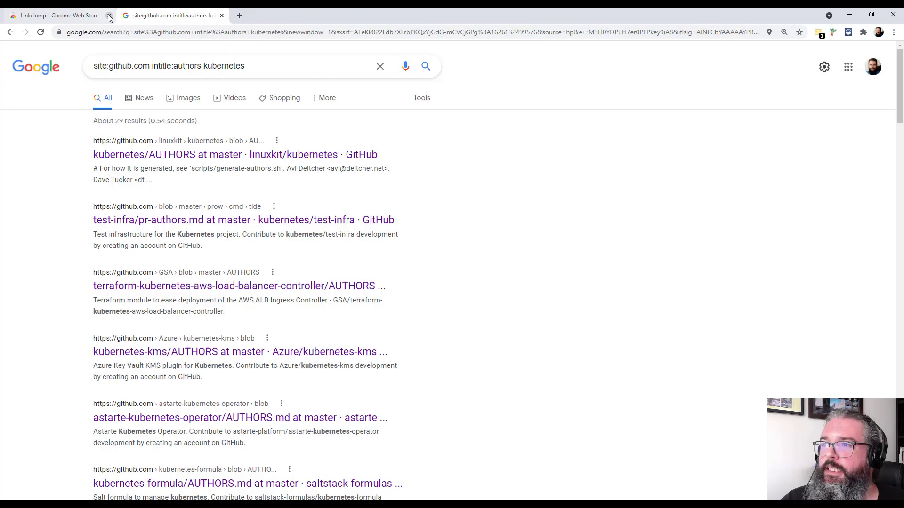
pyautogui.click(109, 16)
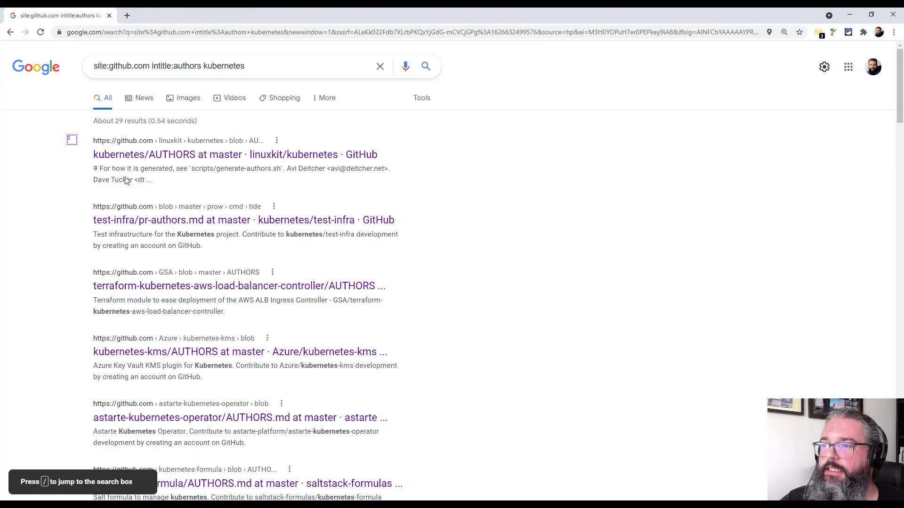
# Open every GitHub AUTHORS search result in new tabs with a Linkclump selection box.
pyautogui.moveTo(126, 180); pyautogui.dragTo(489, 282)
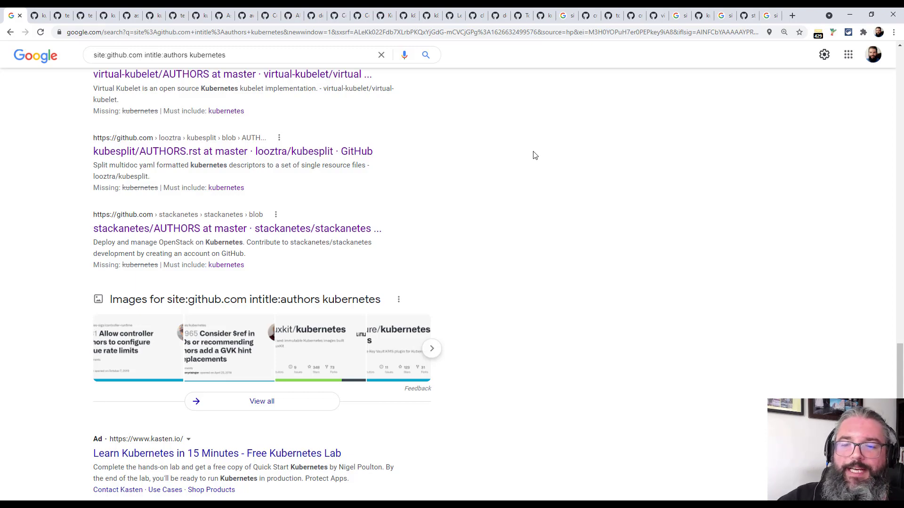
# Flip through the opened GitHub AUTHORS tabs, ending on the linuxkit/kubernetes AUTHORS page.
pyautogui.hotkey('ctrl', 'Tab')
pyautogui.hotkey('ctrl', 'Tab')
pyautogui.hotkey('ctrl', 'Tab')
pyautogui.hotkey('ctrl', 'Tab')
pyautogui.hotkey('ctrl', 'Tab')
pyautogui.hotkey('ctrl', 'Tab')
pyautogui.hotkey('ctrl', 'Tab')
pyautogui.hotkey('ctrl', 'Tab')
pyautogui.hotkey('ctrl', 'Tab')
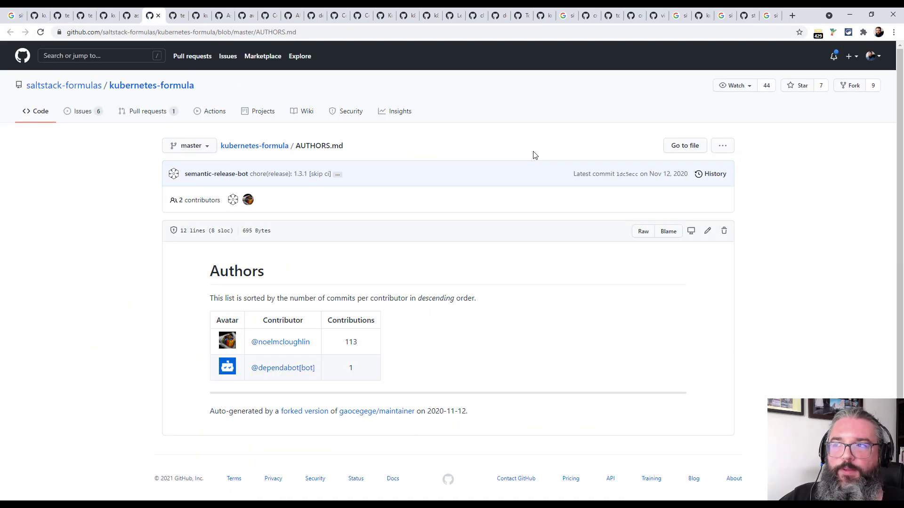
pyautogui.hotkey('ctrl', 'Tab')
pyautogui.hotkey('ctrl', 'Tab')
pyautogui.hotkey('ctrl', 'Tab')
pyautogui.hotkey('ctrl', 'Tab')
pyautogui.hotkey('ctrl', 'Tab')
pyautogui.hotkey('ctrl', 'Tab')
pyautogui.hotkey('ctrl', 'Tab')
pyautogui.hotkey('ctrl', 'Tab')
pyautogui.hotkey('ctrl', 'Tab')
pyautogui.hotkey('ctrl', 'Tab')
pyautogui.hotkey('ctrl', 'Tab')
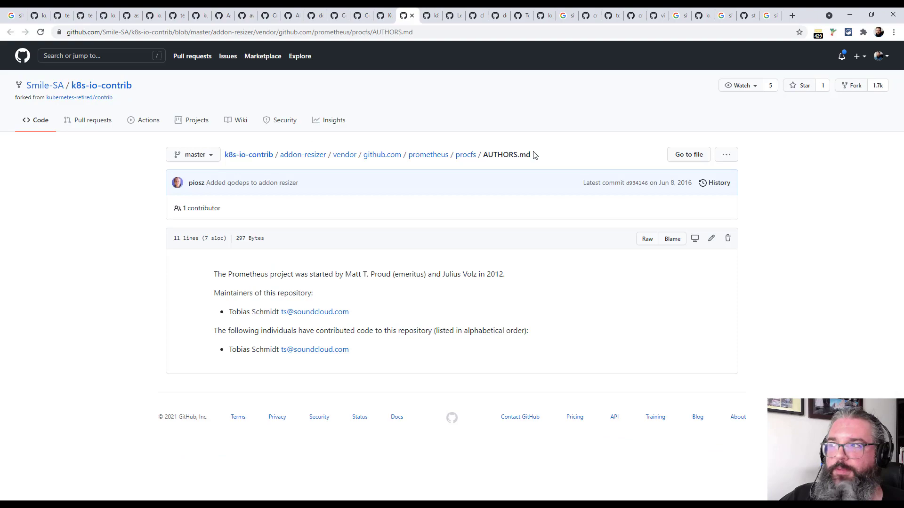
pyautogui.hotkey('ctrl', 'Tab')
pyautogui.hotkey('ctrl', 'Tab')
pyautogui.hotkey('ctrl', 'Tab')
pyautogui.hotkey('ctrl', 'Tab')
pyautogui.hotkey('ctrl', 'Tab')
pyautogui.hotkey('ctrl', 'Tab')
pyautogui.hotkey('ctrl', 'Tab')
pyautogui.hotkey('ctrl', 'Tab')
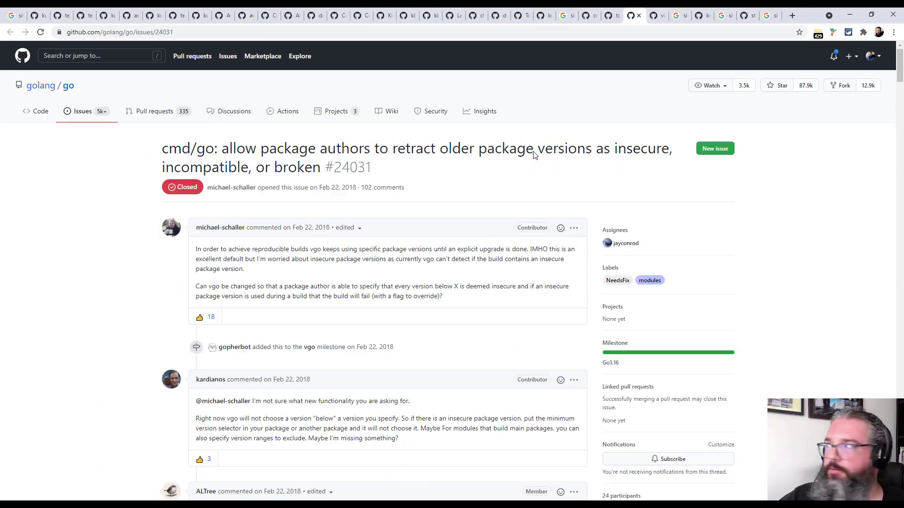
pyautogui.hotkey('ctrl', 'Tab')
pyautogui.hotkey('ctrl', 'Tab')
pyautogui.hotkey('ctrl', 'Tab')
pyautogui.hotkey('ctrl', 'Tab')
pyautogui.hotkey('ctrl', 'Tab')
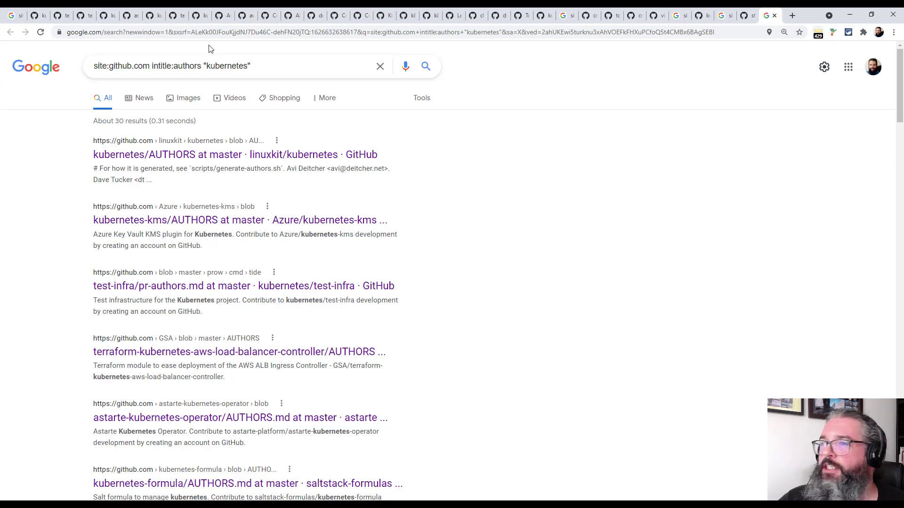
pyautogui.click(41, 19)
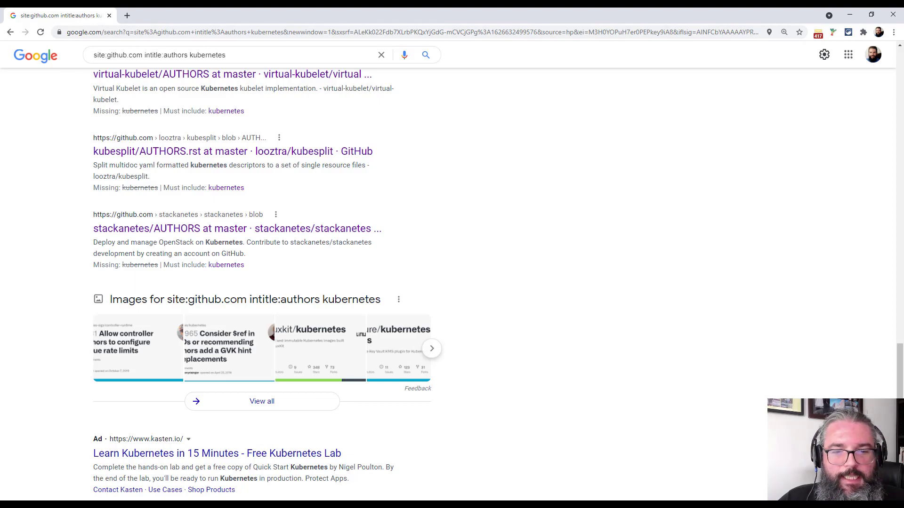
# In the contacts CSV, clear the old Email column entries from C2 downward.
pyautogui.hotkey('alt', 'Tab')
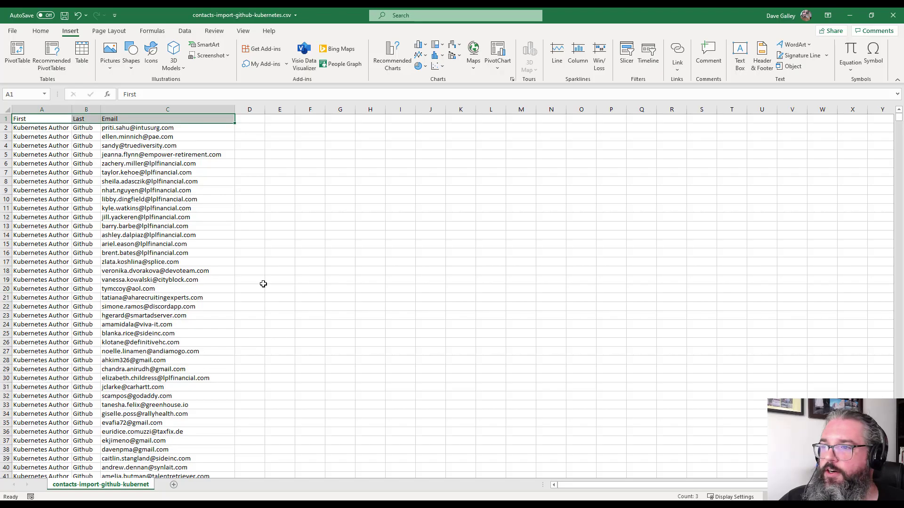
pyautogui.click(164, 127)
pyautogui.hotkey('ctrl', 'shift', 'Down')
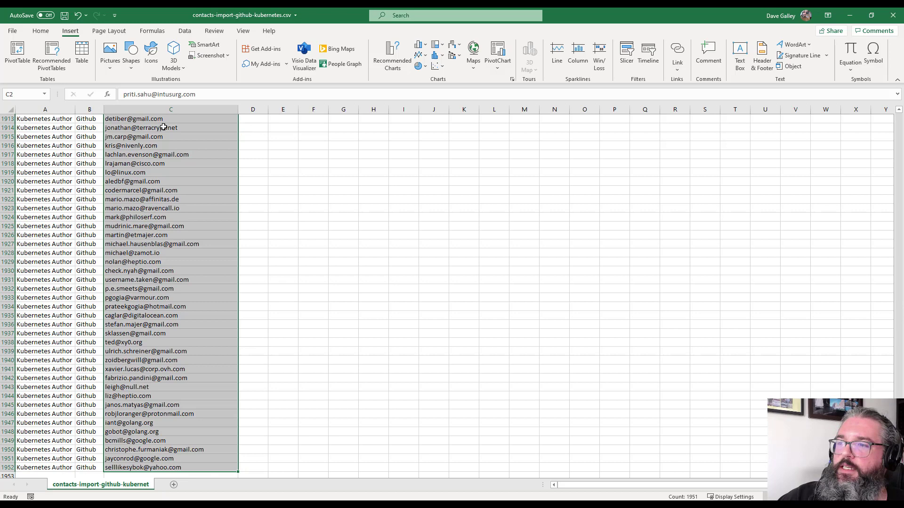
pyautogui.press('Delete')
pyautogui.hotkey('ctrl', 'BackSpace')
# Paste the newly collected Kubernetes author emails into column C starting at C2.
pyautogui.rightClick(164, 128)
pyautogui.rightClick(154, 131)
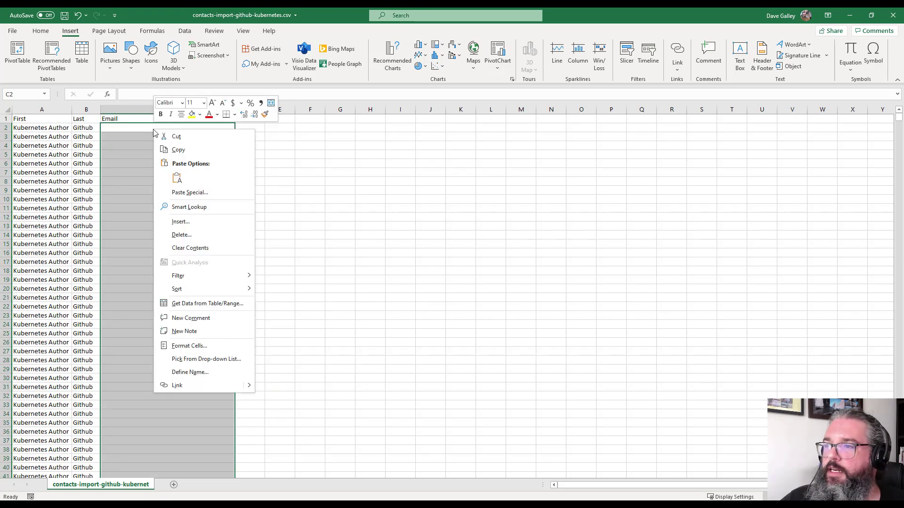
pyautogui.click(144, 128)
pyautogui.rightClick(141, 127)
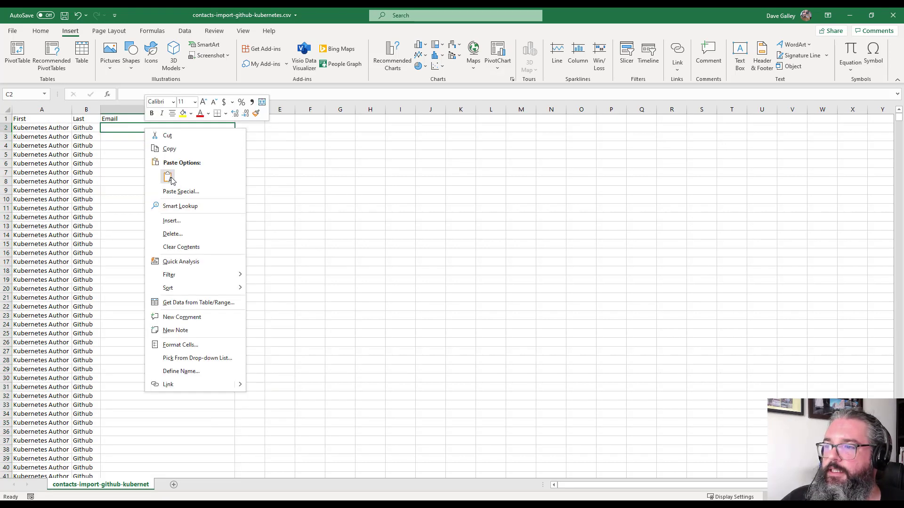
pyautogui.click(164, 175)
pyautogui.click(300, 156)
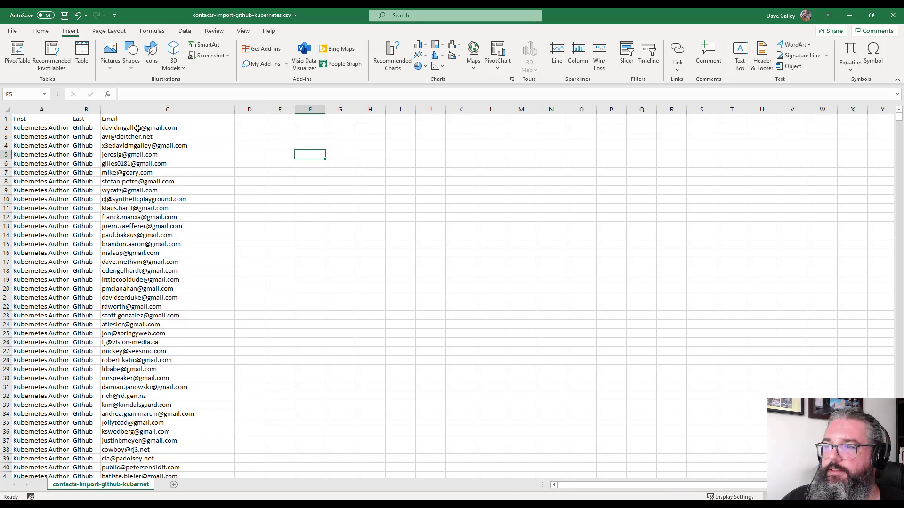
pyautogui.click(137, 128)
pyautogui.rightClick(7, 128)
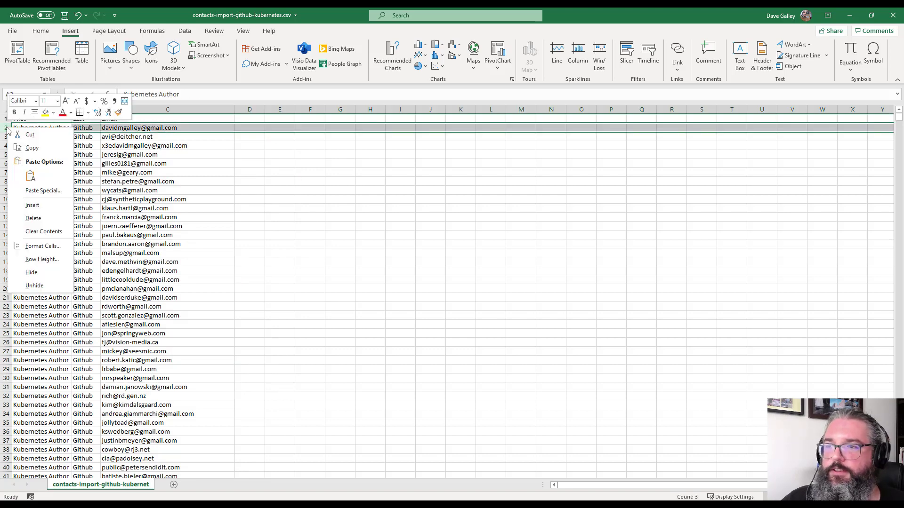
# Delete the unwanted row 2 email, then clear and restore the First and Last values.
pyautogui.click(47, 219)
pyautogui.click(179, 210)
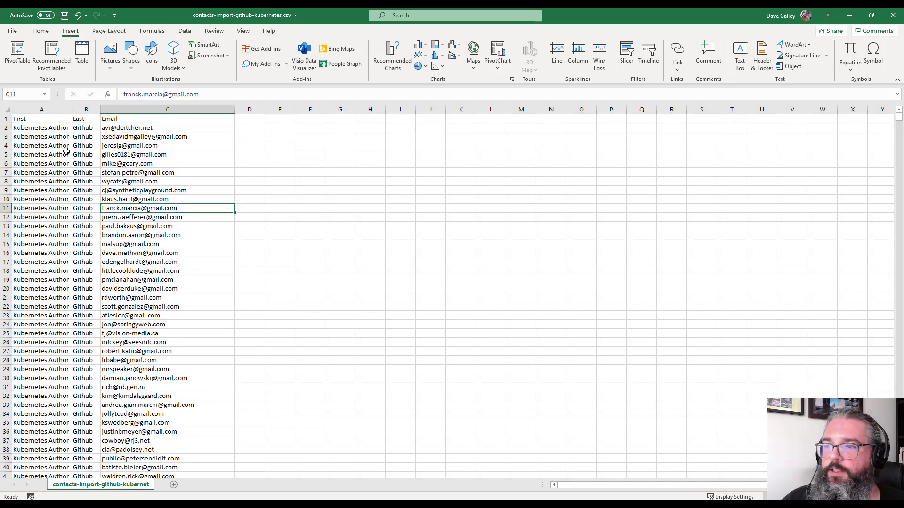
pyautogui.click(28, 156)
pyautogui.hotkey('ctrl', 'Down')
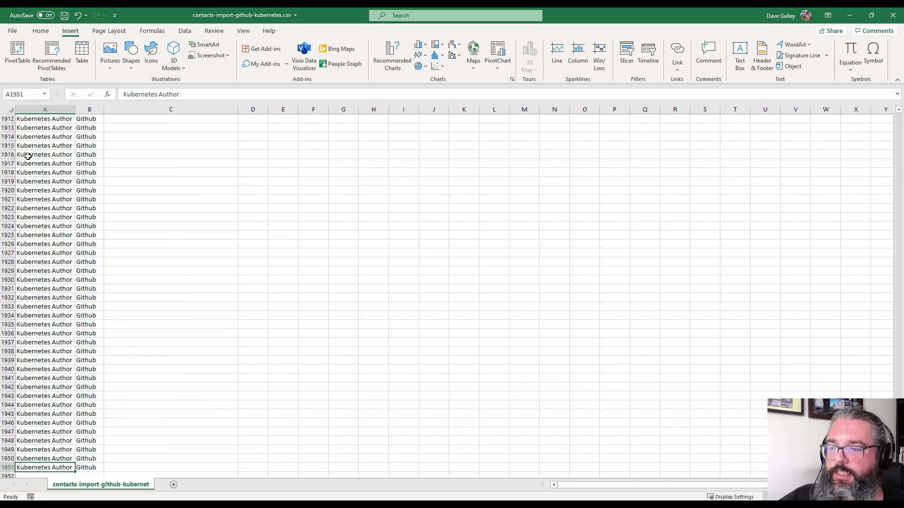
pyautogui.hotkey('shift', 'Right')
pyautogui.hotkey('ctrl', 'shift', 'Up')
pyautogui.hotkey('shift', 'Down')
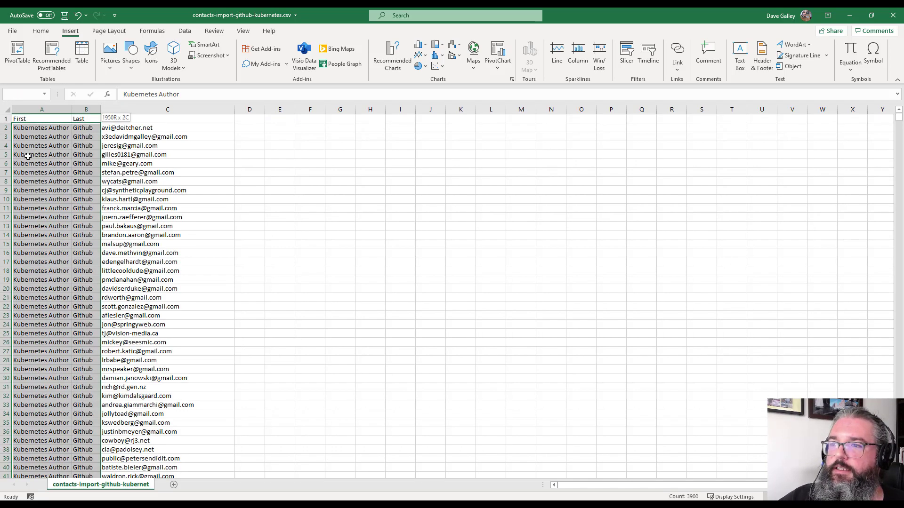
pyautogui.scroll(-20, 27, 154)
pyautogui.press('Delete')
pyautogui.click(89, 159)
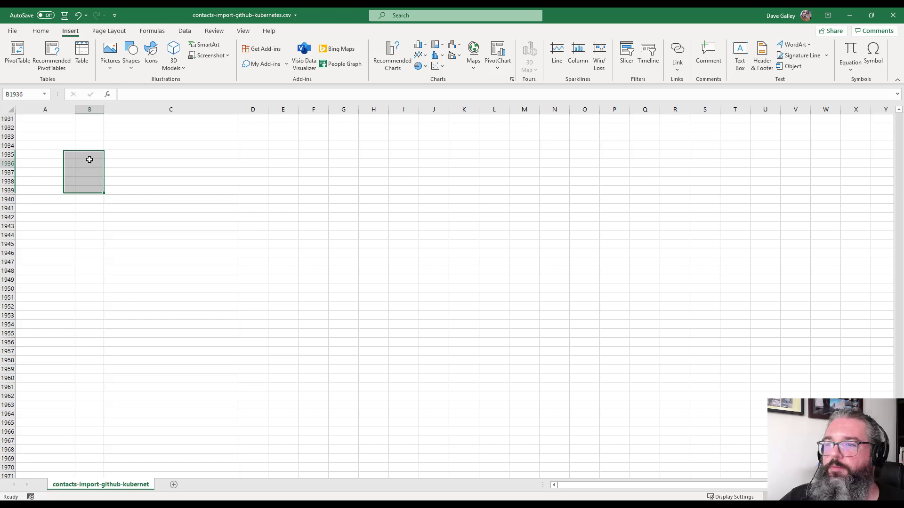
pyautogui.hotkey('ctrl', 'z')
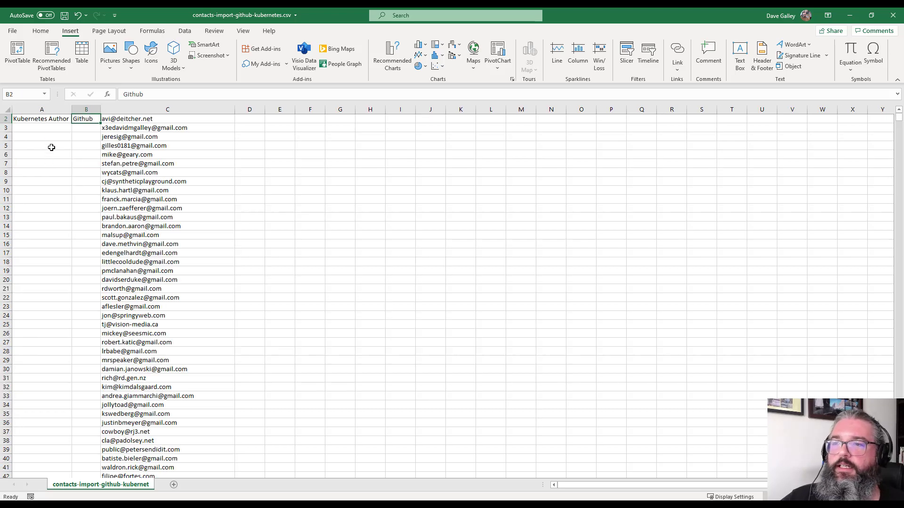
# Fill 'Kubernetes Author' and 'Github' from row 2 down beside every email.
pyautogui.click(49, 132)
pyautogui.scroll(1, 49, 133)
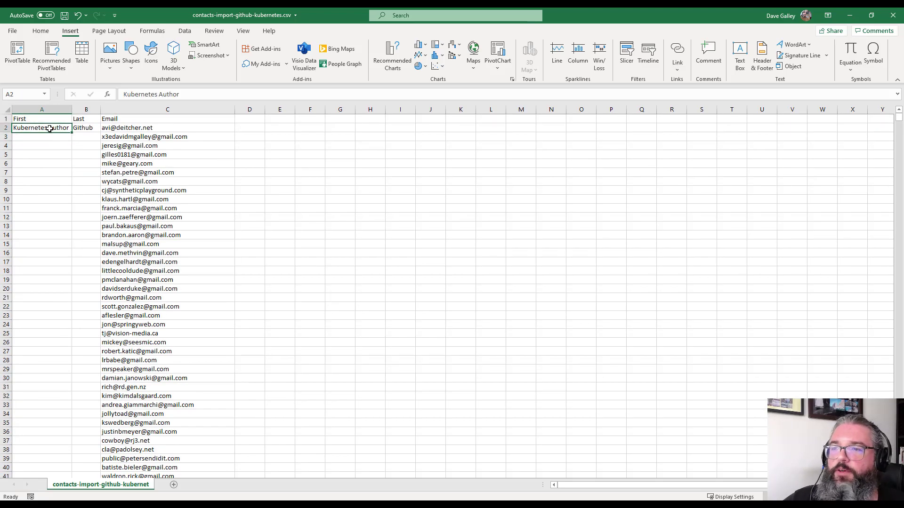
pyautogui.click(50, 131)
pyautogui.moveTo(52, 119); pyautogui.dragTo(142, 118)
pyautogui.click(109, 119)
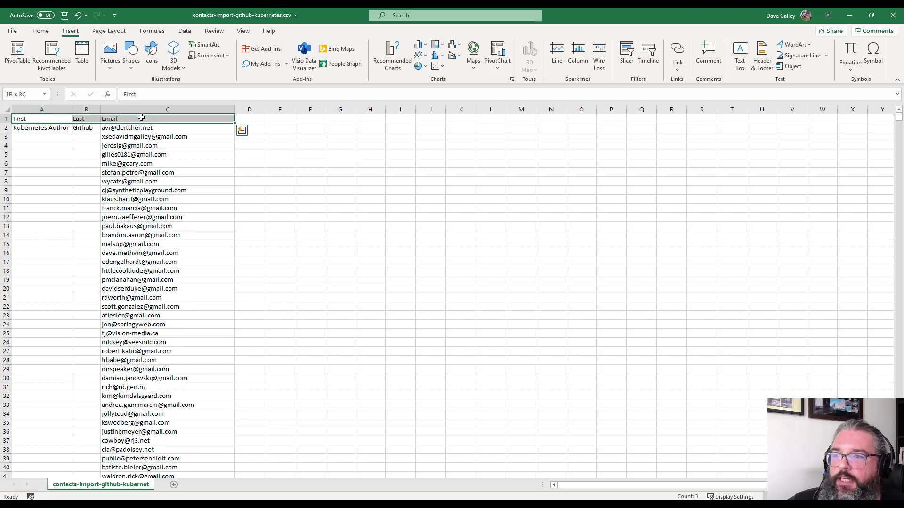
pyautogui.click(70, 127)
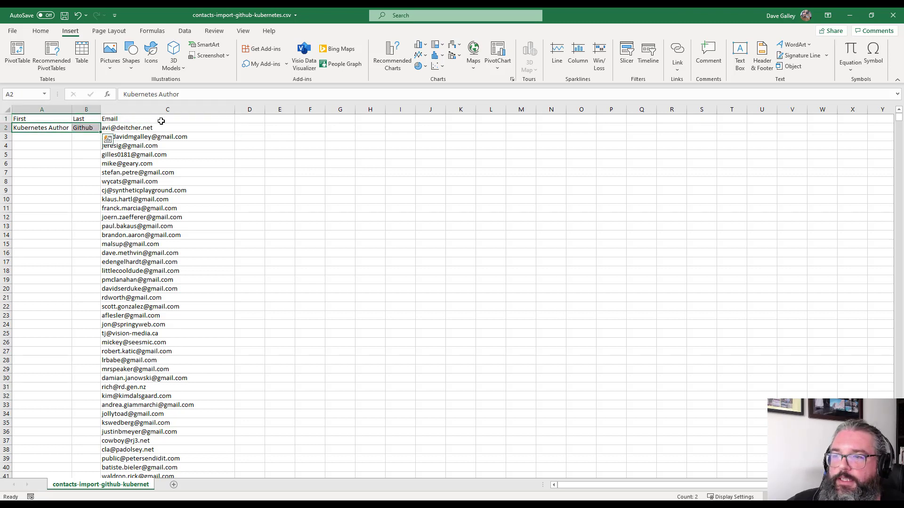
pyautogui.click(102, 120)
pyautogui.moveTo(102, 120); pyautogui.dragTo(77, 127)
pyautogui.click(44, 118)
pyautogui.doubleClick(100, 132)
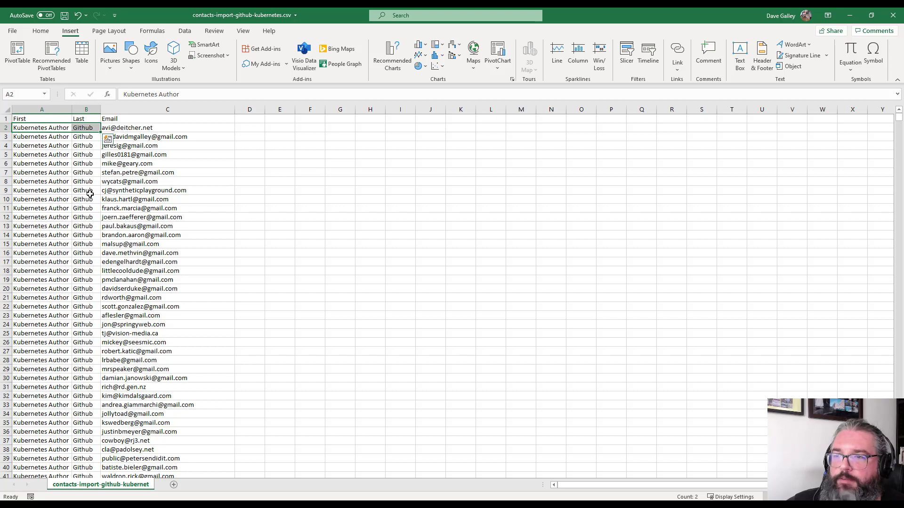
# Check the filled First, Last and Email values in the top rows.
pyautogui.click(41, 128)
pyautogui.press('Right')
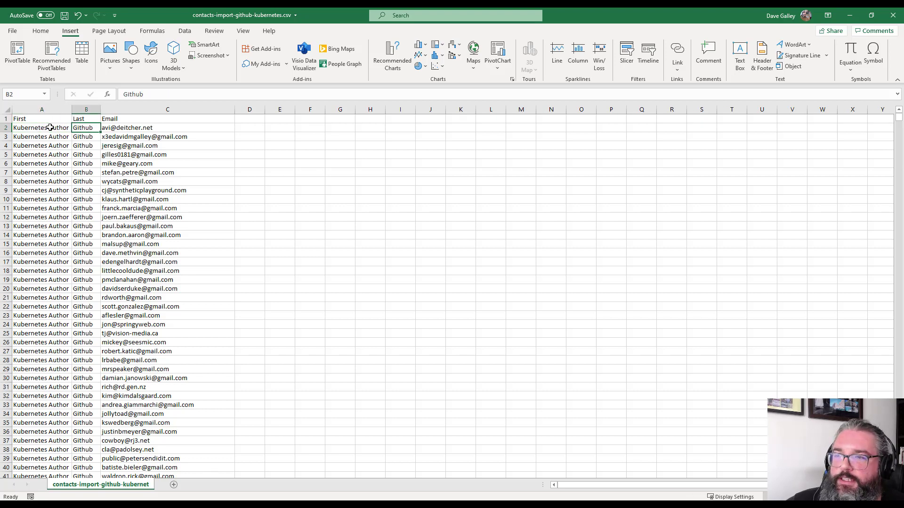
pyautogui.press('Left')
pyautogui.press('Right')
pyautogui.press('Right')
pyautogui.moveTo(59, 128); pyautogui.dragTo(134, 233)
pyautogui.moveTo(39, 128); pyautogui.dragTo(84, 137)
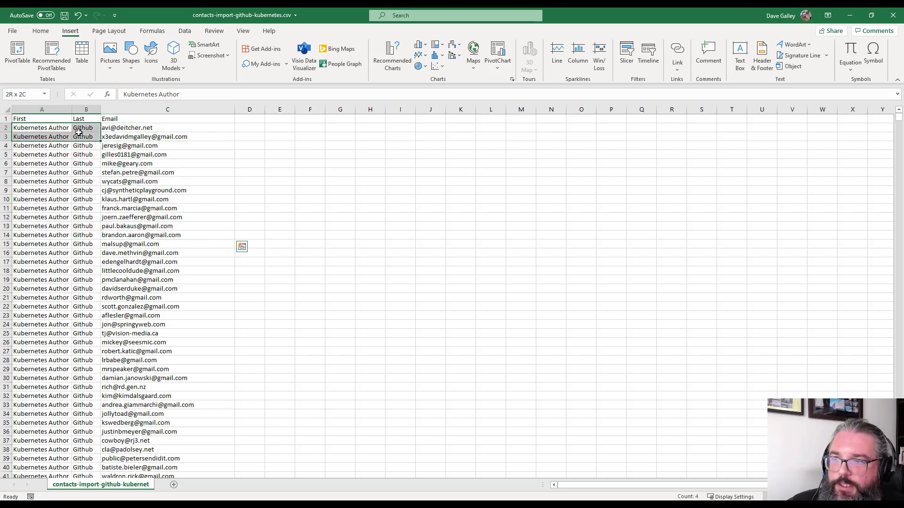
pyautogui.click(82, 128)
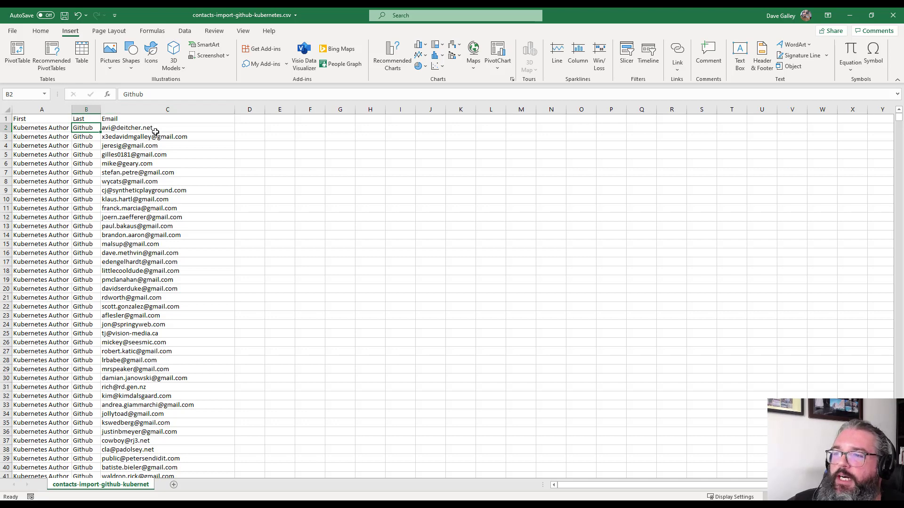
# Minimize Excel and open linkedin.com in a new Chrome tab.
pyautogui.click(851, 16)
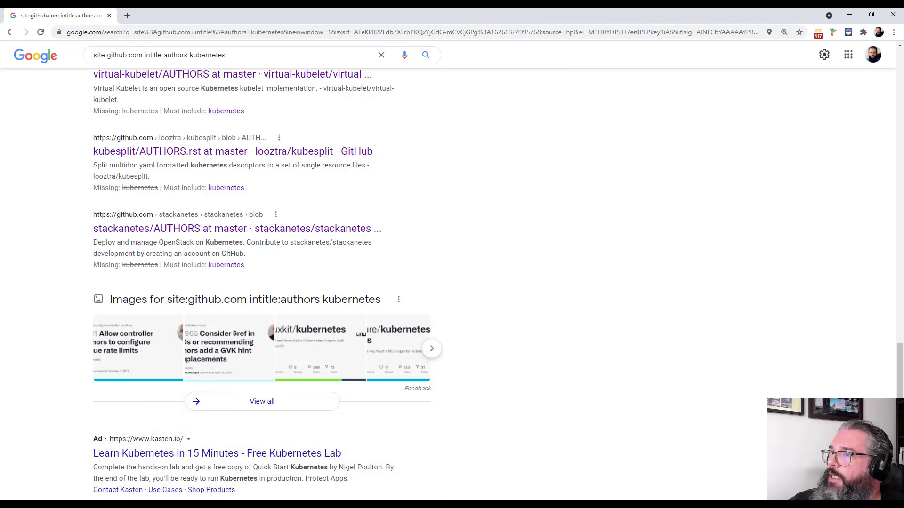
pyautogui.click(127, 16)
pyautogui.write('kub')
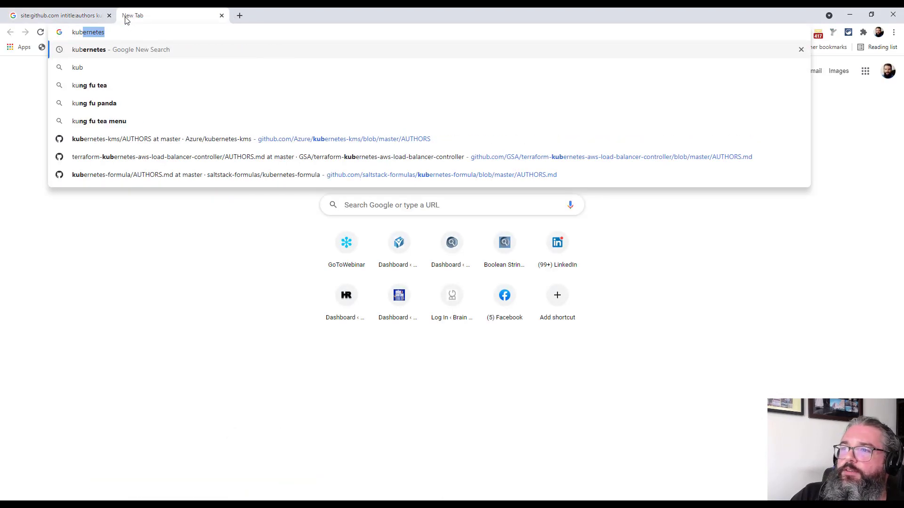
pyautogui.press('BackSpace')
pyautogui.press('BackSpace')
pyautogui.press('BackSpace')
pyautogui.write('li')
pyautogui.press('Return')
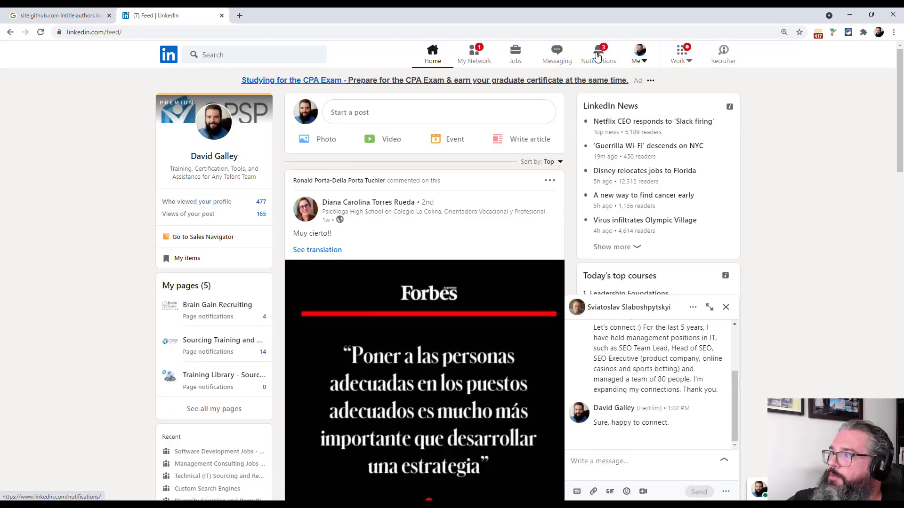
# Go to My Network's contacts list, dismissing the chat popup on the way.
pyautogui.click(476, 60)
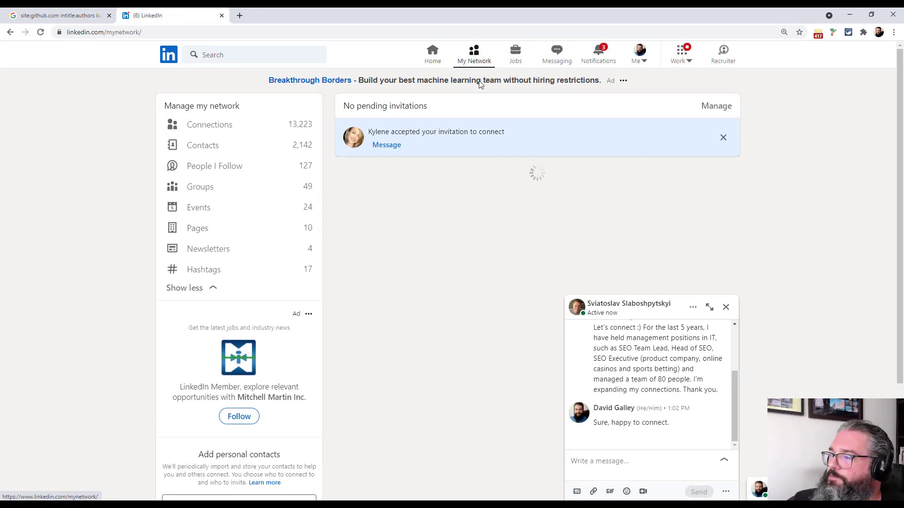
pyautogui.click(726, 307)
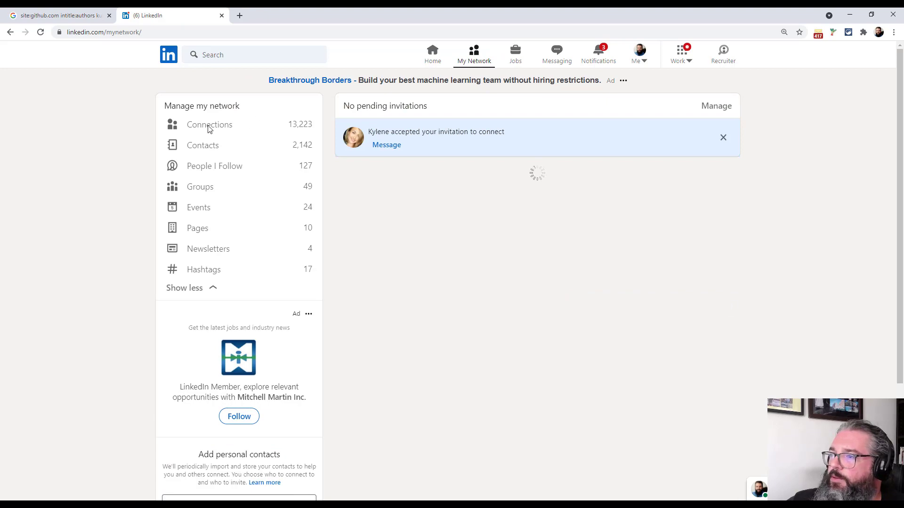
pyautogui.click(205, 147)
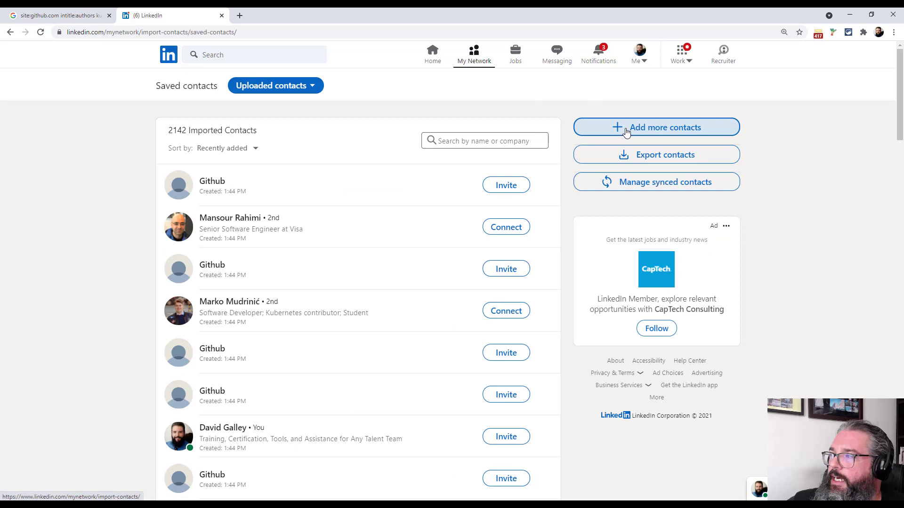
pyautogui.click(623, 136)
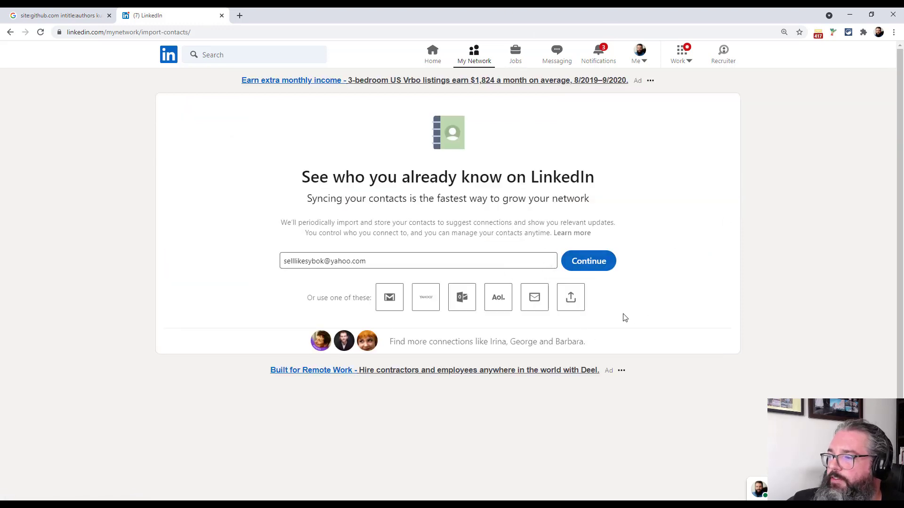
pyautogui.click(12, 36)
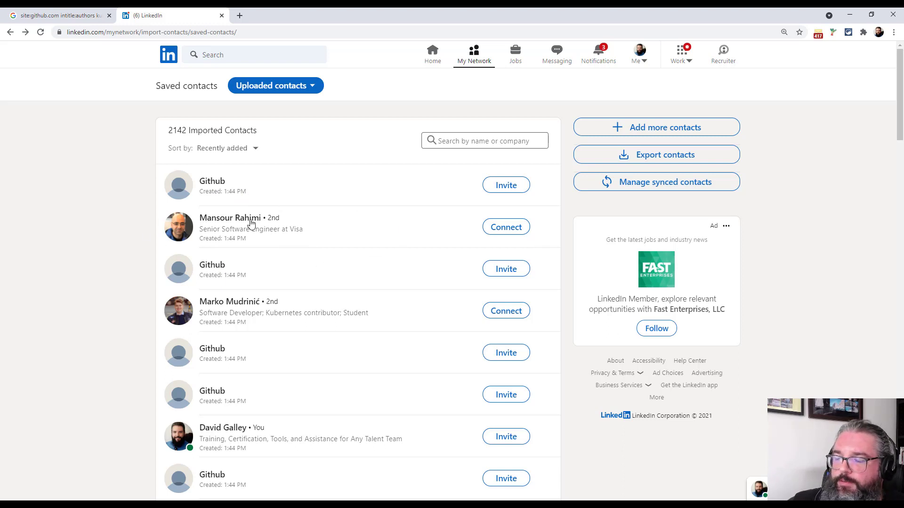
pyautogui.scroll(-1, 236, 267)
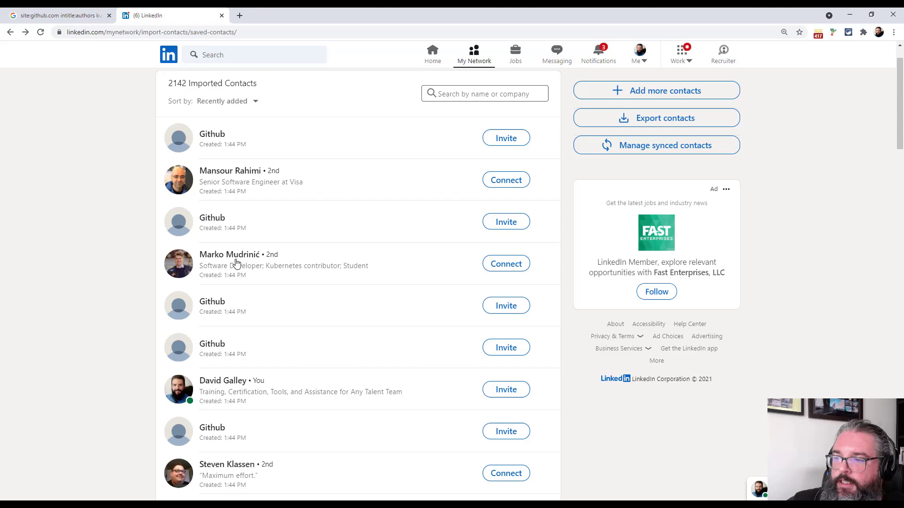
pyautogui.click(305, 272)
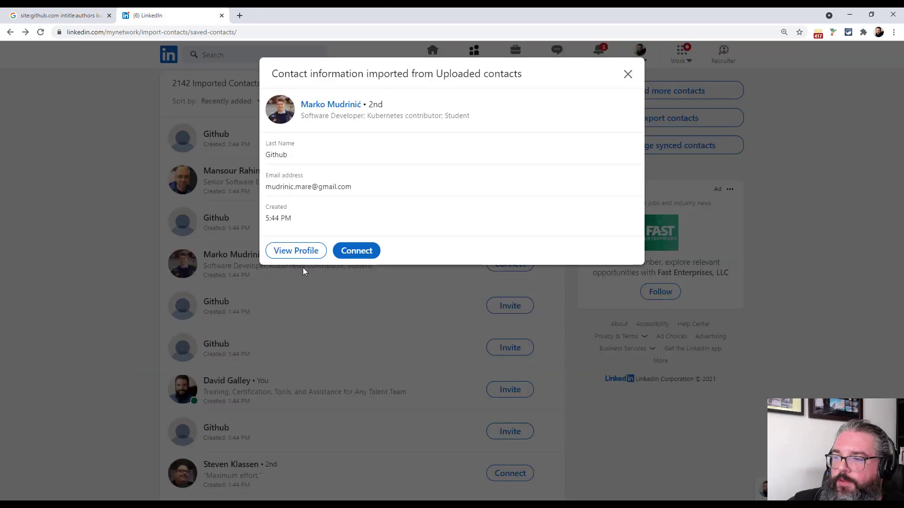
pyautogui.click(629, 75)
pyautogui.scroll(-5, 298, 145)
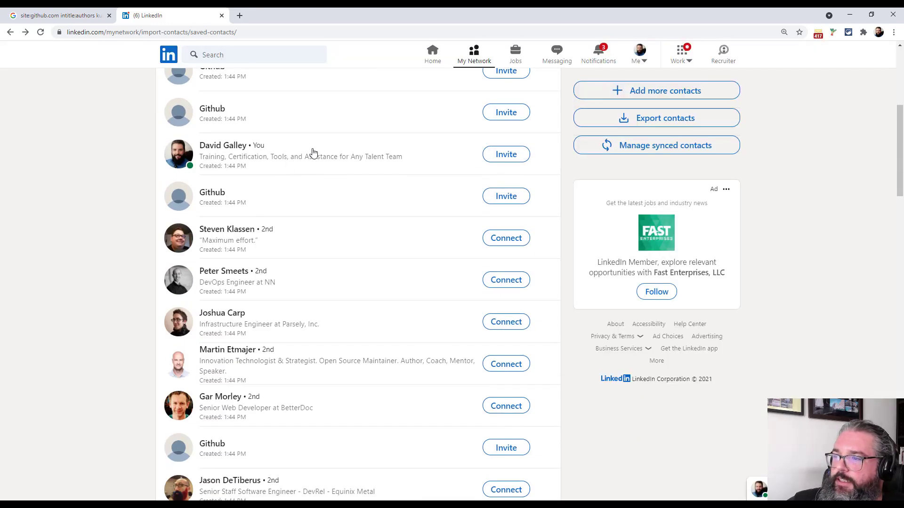
pyautogui.scroll(-1, 282, 212)
pyautogui.scroll(3, 287, 245)
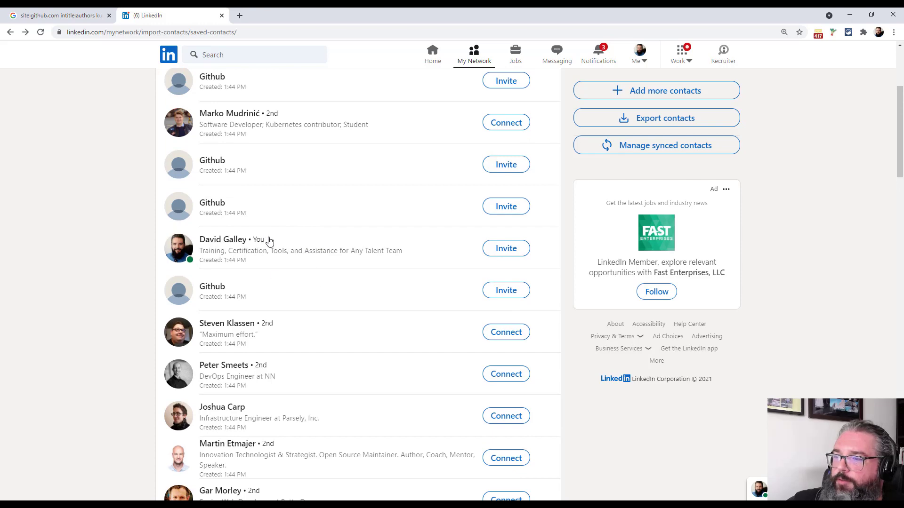
pyautogui.scroll(-3, 292, 243)
pyautogui.scroll(7, 321, 210)
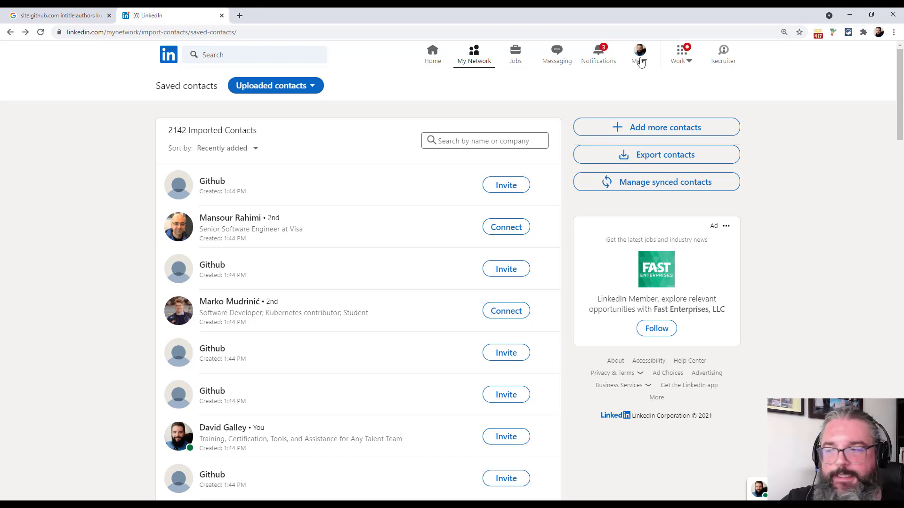
pyautogui.scroll(-5, 656, 112)
pyautogui.scroll(2, 340, 165)
pyautogui.scroll(-7, 340, 165)
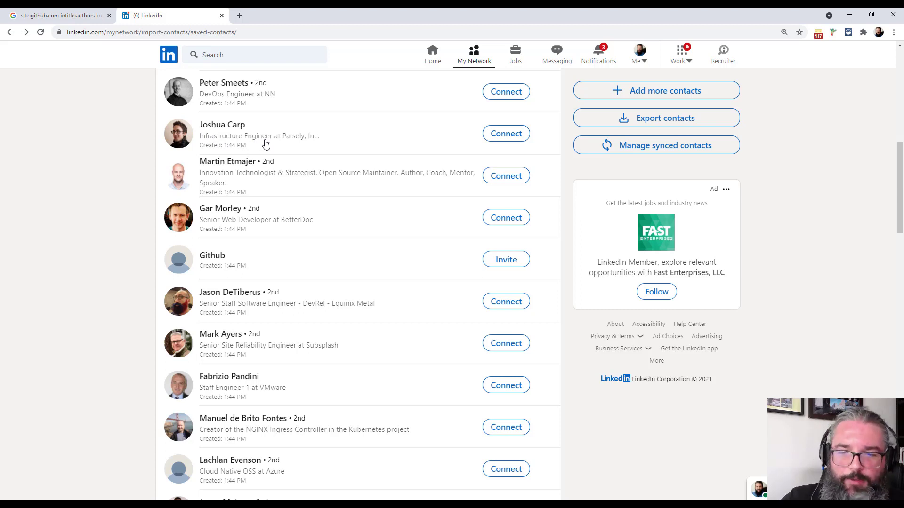
pyautogui.click(267, 142)
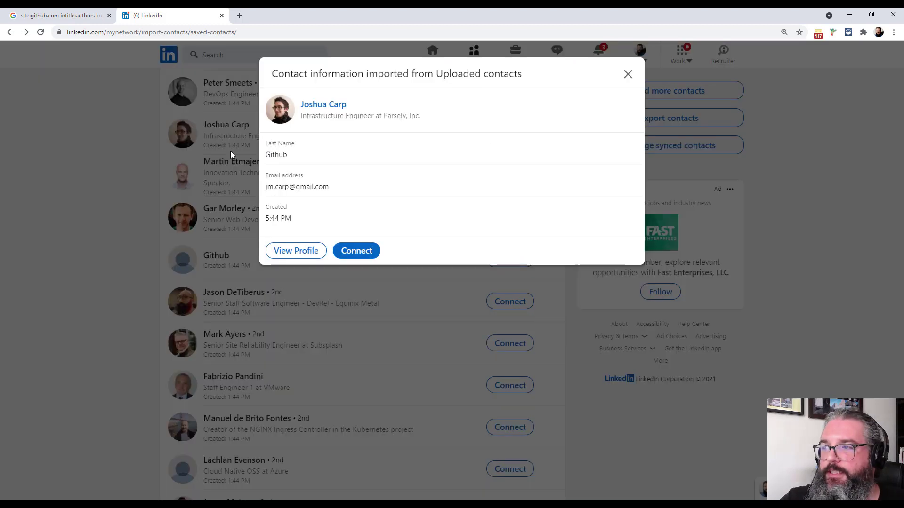
pyautogui.click(628, 75)
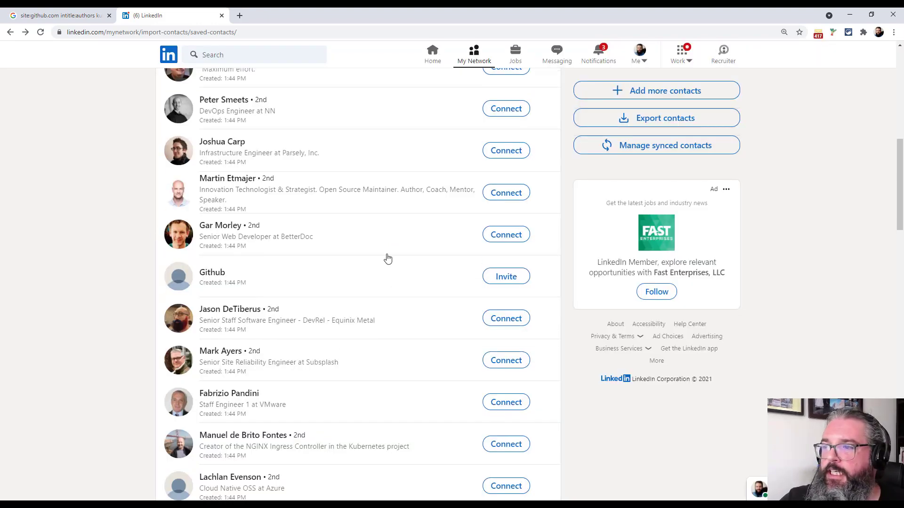
pyautogui.scroll(3, 386, 261)
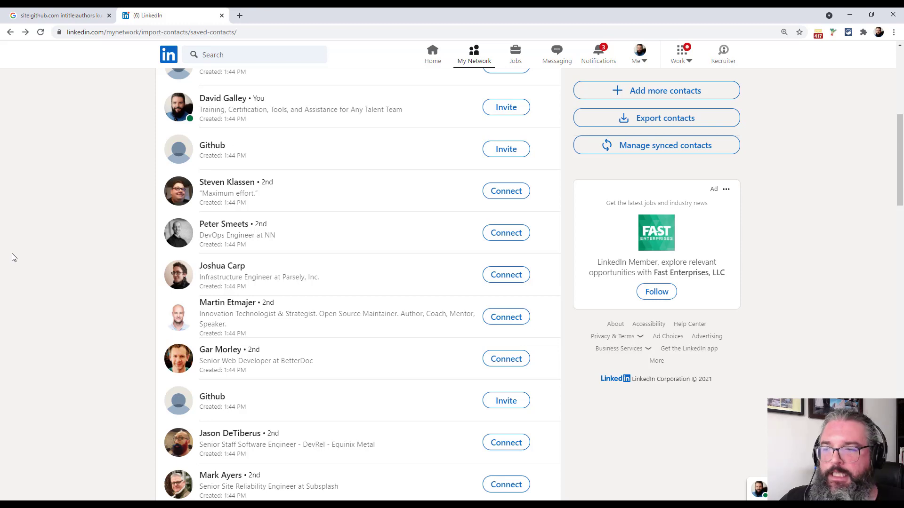
pyautogui.scroll(7, 82, 221)
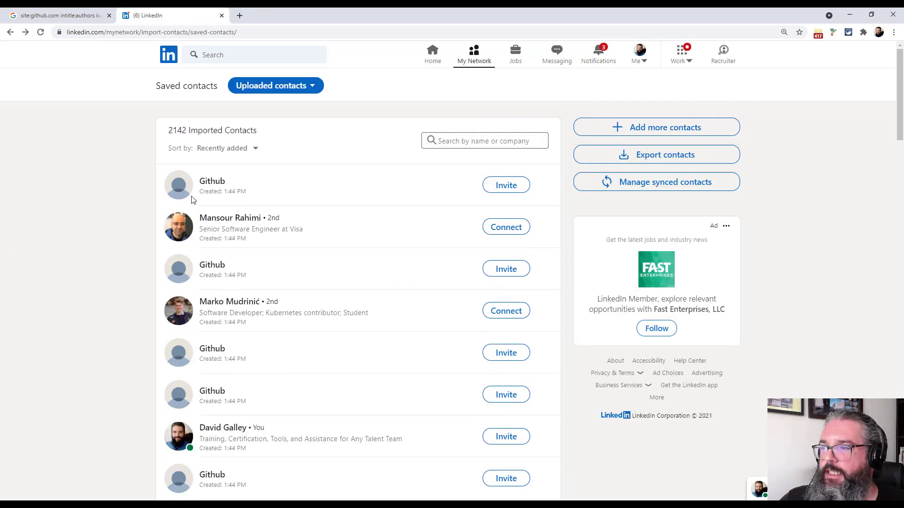
pyautogui.scroll(-3, 270, 245)
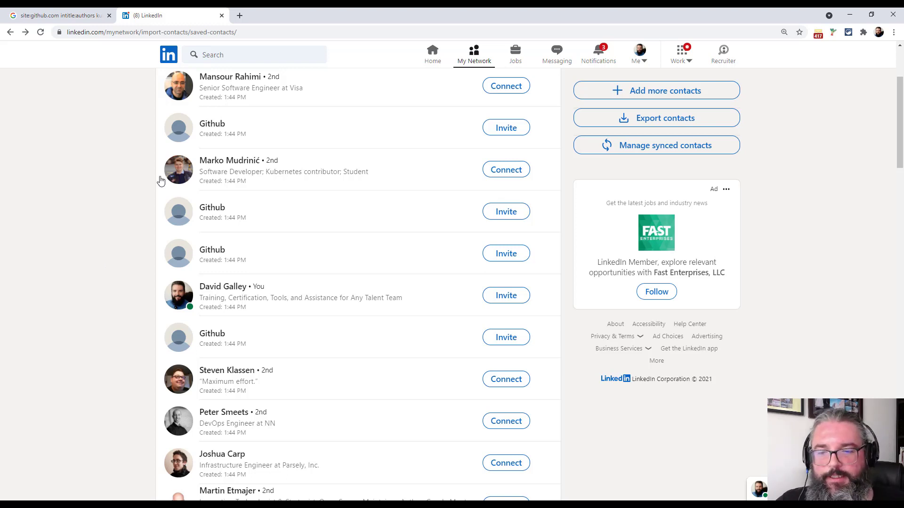
pyautogui.click(233, 178)
pyautogui.click(627, 73)
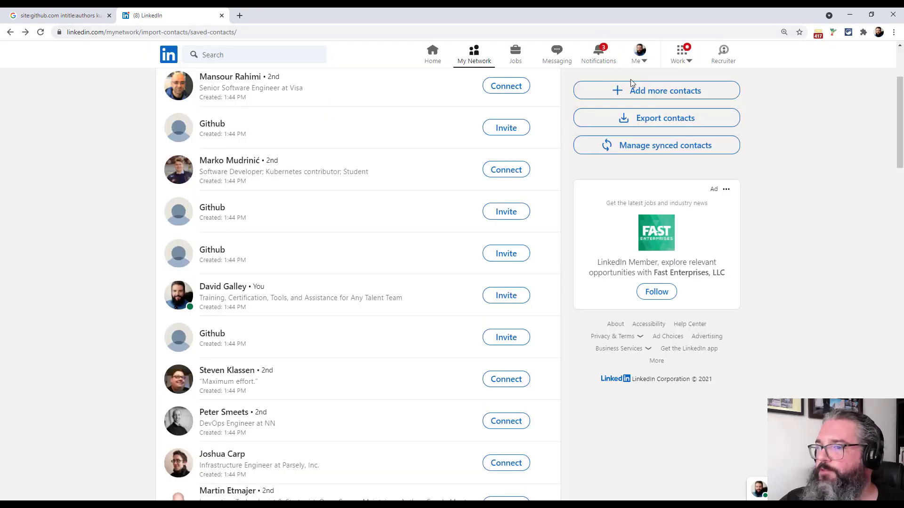